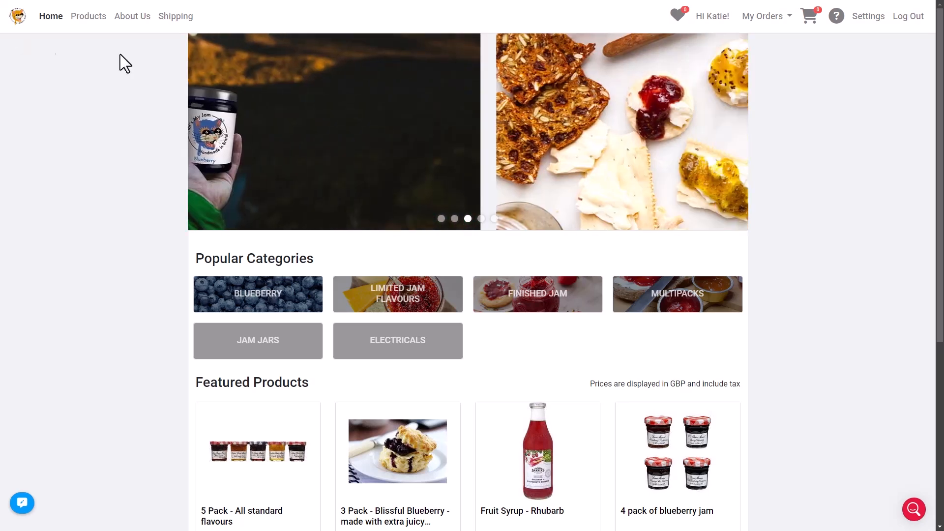
# Step: Go to Settings > Customers > Request Access Form to reach the request access settings
pyautogui.click(862, 19)
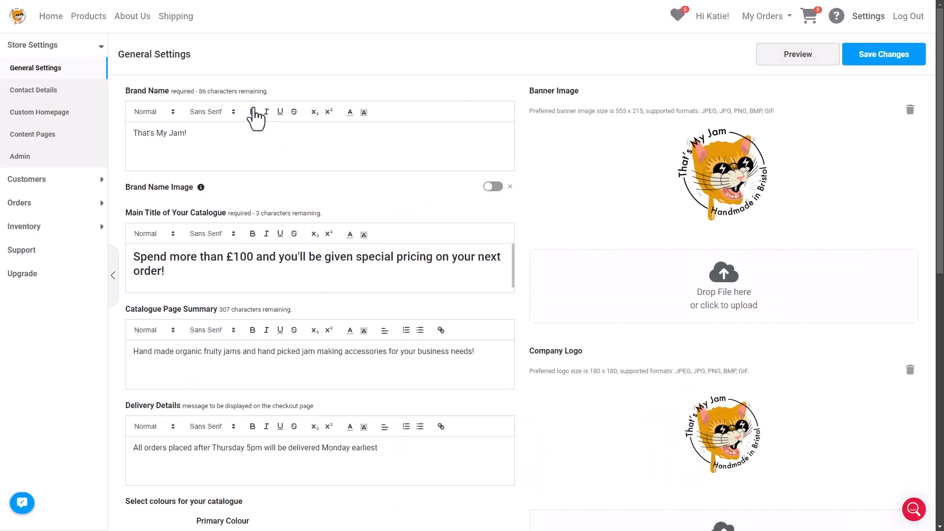
pyautogui.click(88, 183)
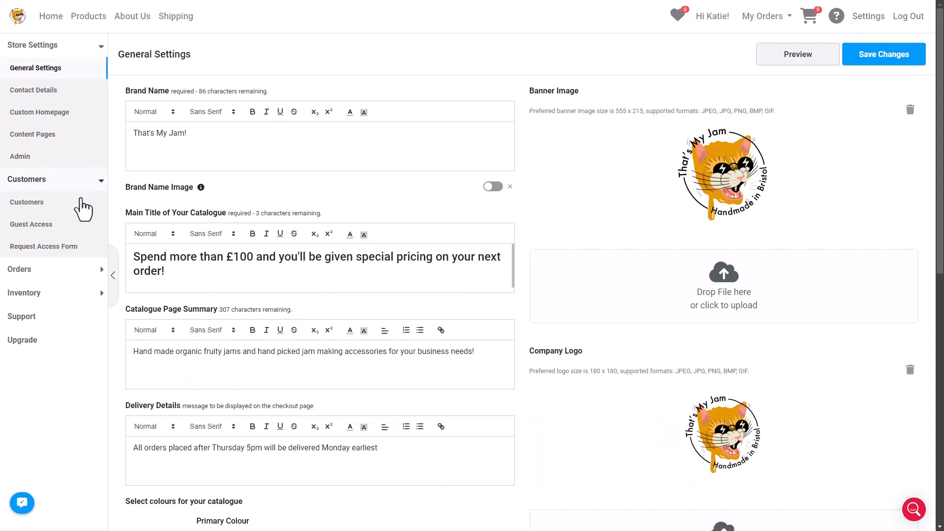
pyautogui.click(70, 251)
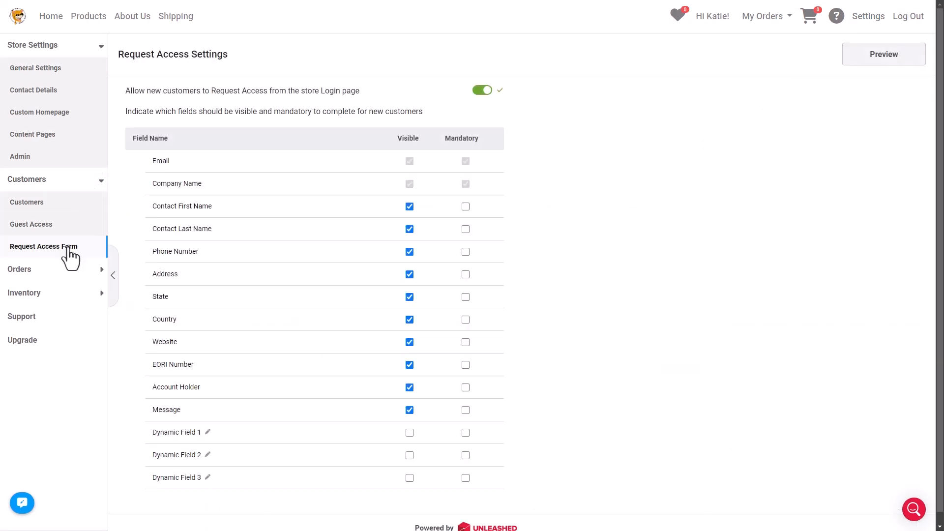
pyautogui.click(478, 91)
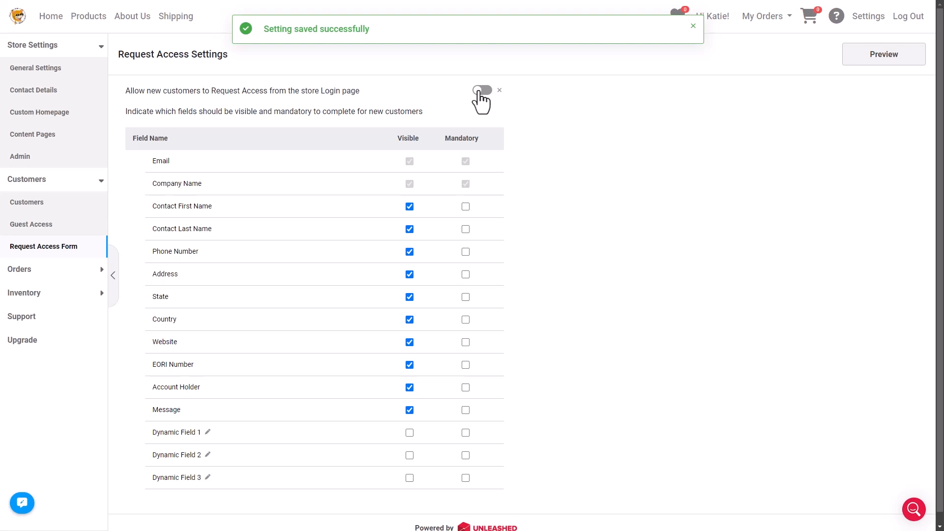
pyautogui.click(480, 91)
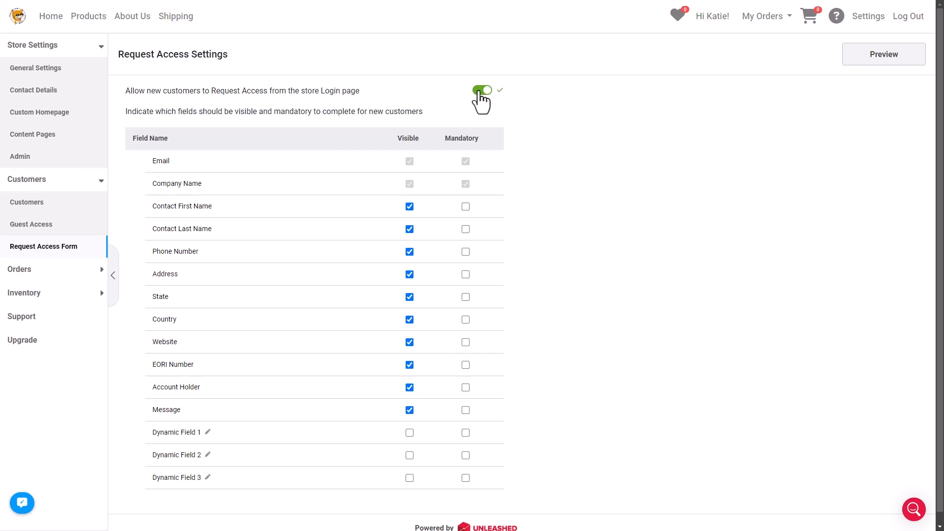
# Step: Make Contact First Name and Last Name mandatory, and move Website just below Company Name
pyautogui.click(410, 206)
pyautogui.click(409, 206)
pyautogui.click(465, 207)
pyautogui.click(466, 229)
pyautogui.moveTo(135, 342); pyautogui.dragTo(141, 207)
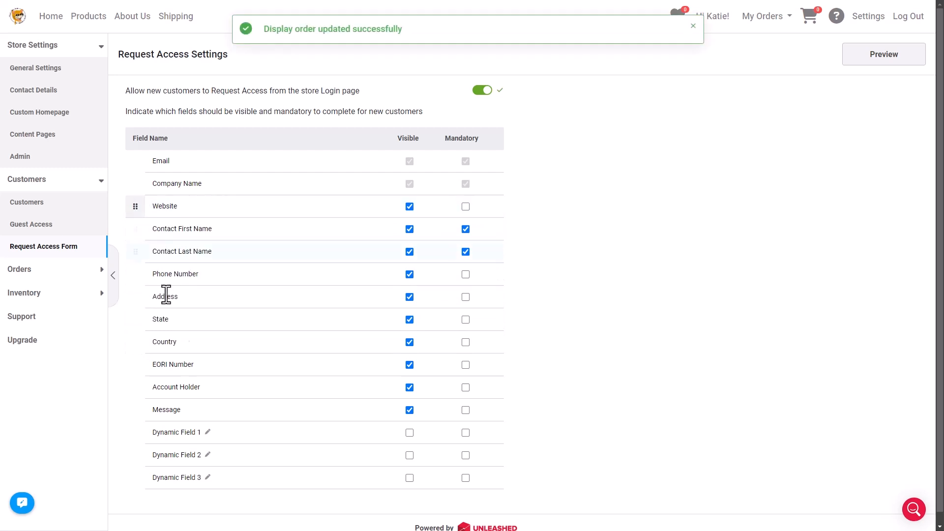
# Step: Rename Dynamic Field 1 to 'Delivery Method', then clear it, hide it, and preview the form
pyautogui.click(178, 433)
pyautogui.write('Delivery Method')
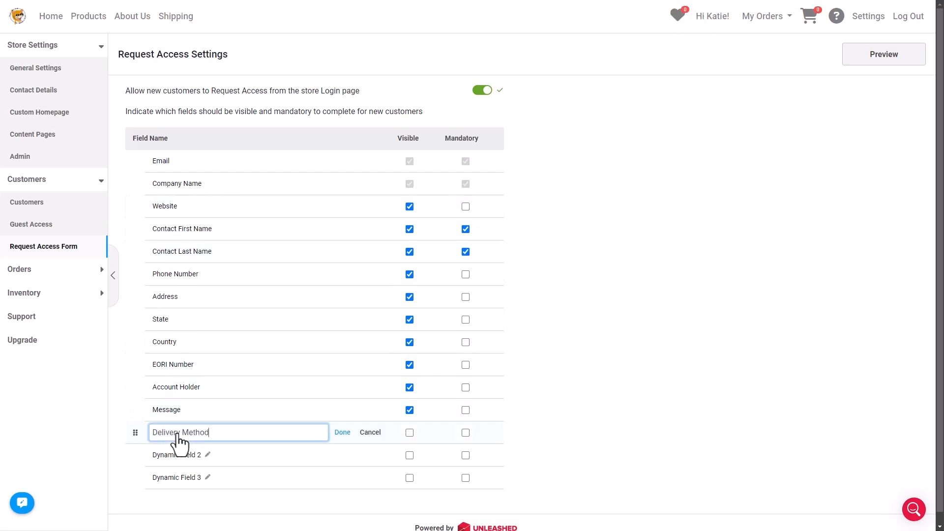
pyautogui.click(342, 432)
pyautogui.click(409, 433)
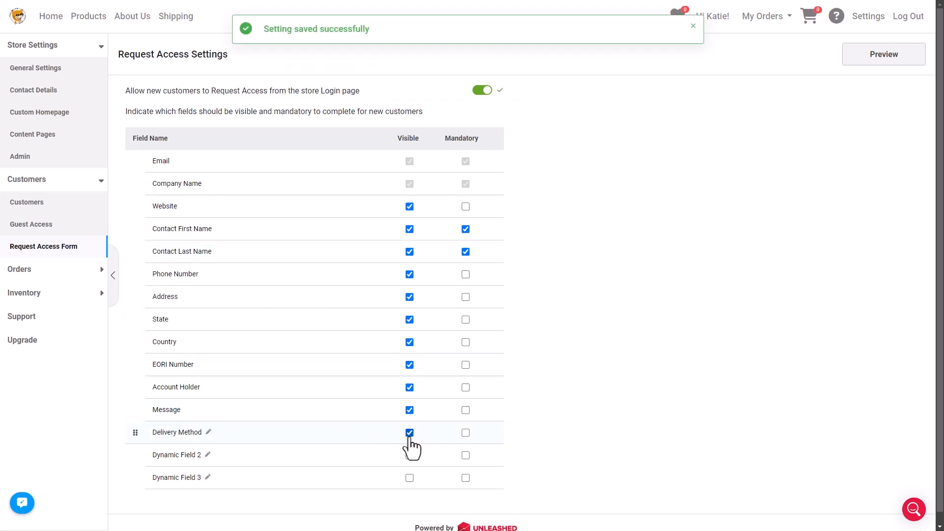
pyautogui.click(208, 432)
pyautogui.press('BackSpace')
pyautogui.click(341, 434)
pyautogui.click(410, 433)
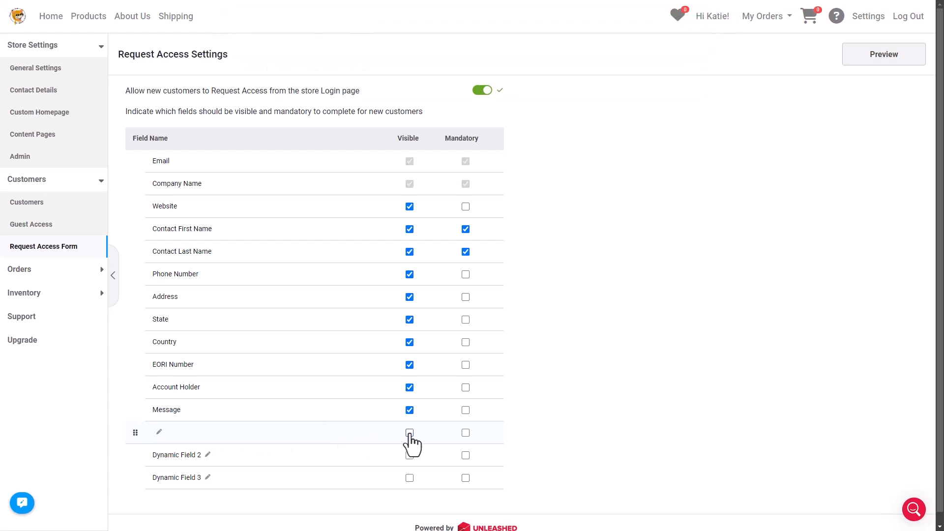
pyautogui.click(854, 60)
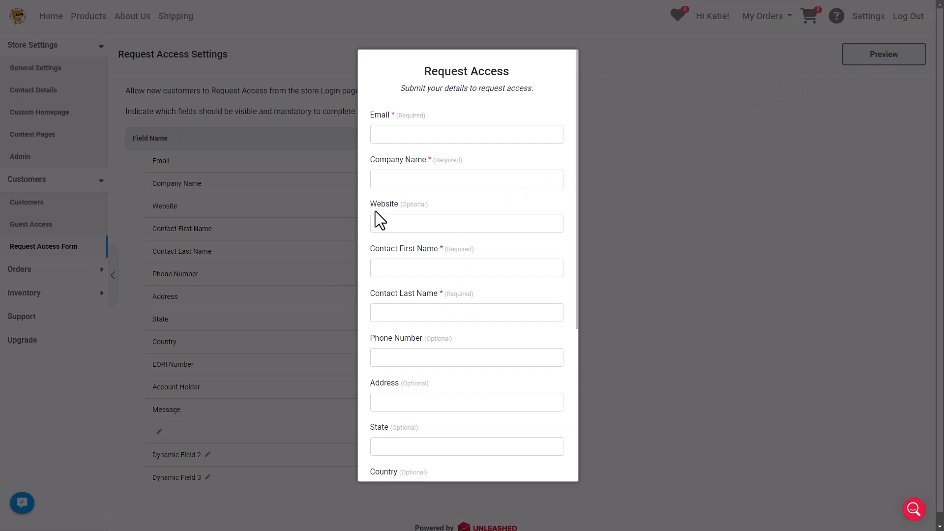
# Step: Scroll through the Request Access form preview to check the field order, then close it
pyautogui.scroll(-4, 380, 220)
pyautogui.scroll(4, 383, 243)
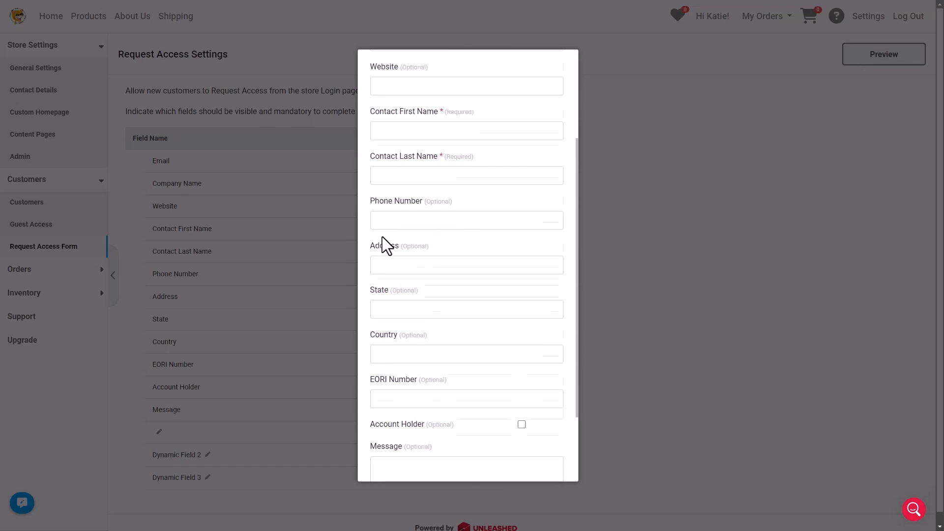
pyautogui.click(623, 254)
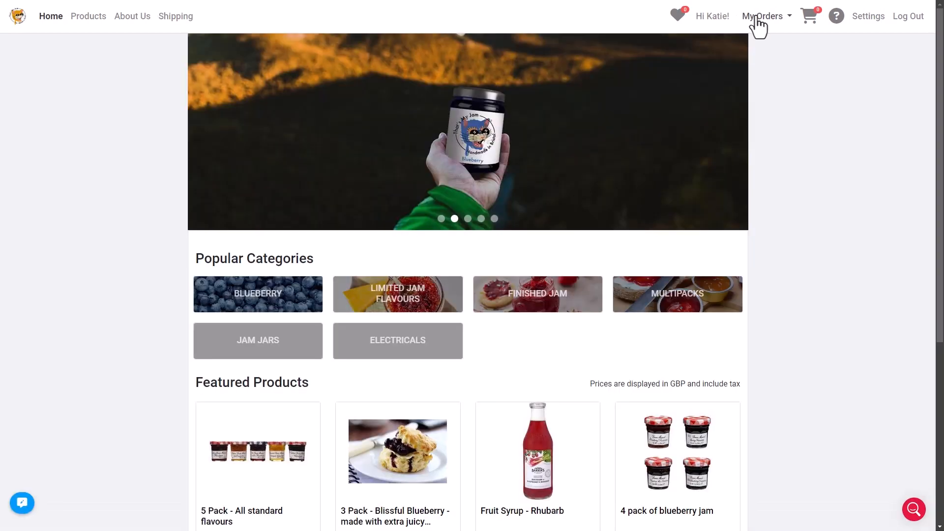
pyautogui.click(757, 19)
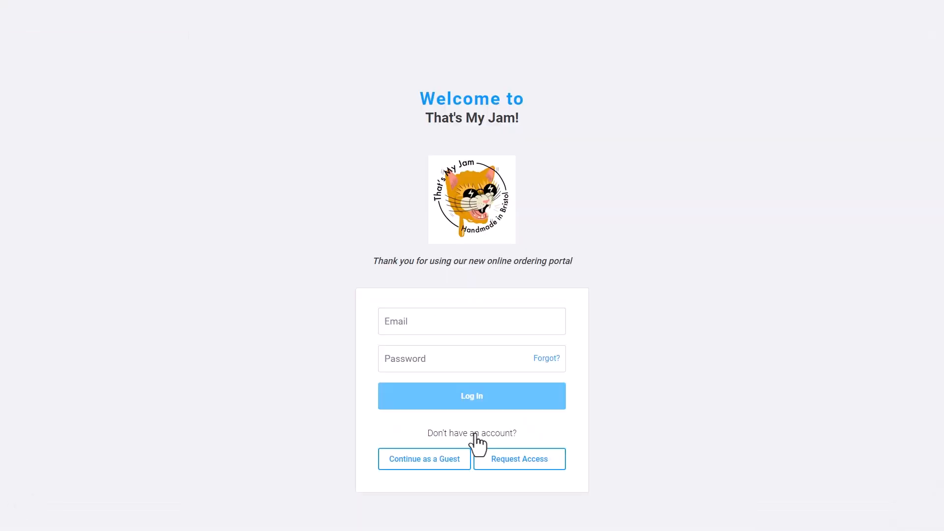
pyautogui.click(423, 464)
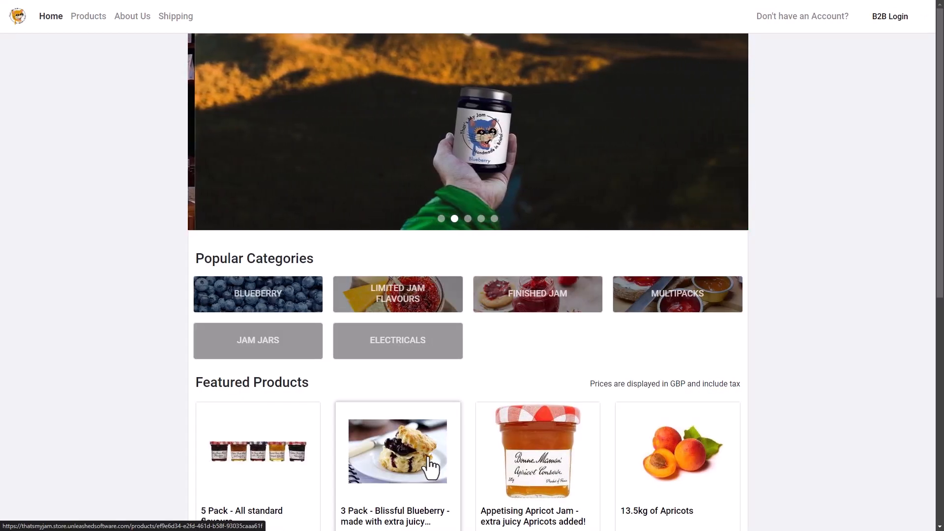
pyautogui.scroll(-5, 431, 467)
pyautogui.scroll(5, 432, 467)
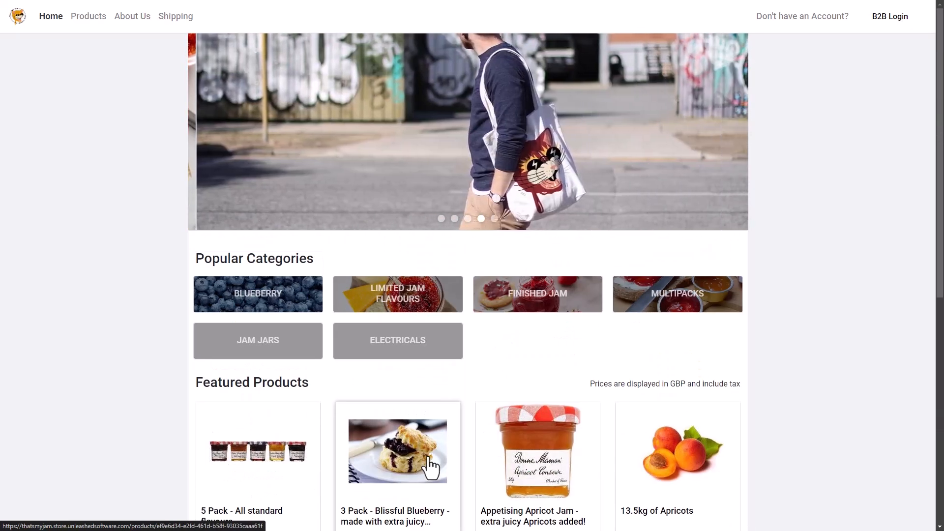
pyautogui.click(891, 20)
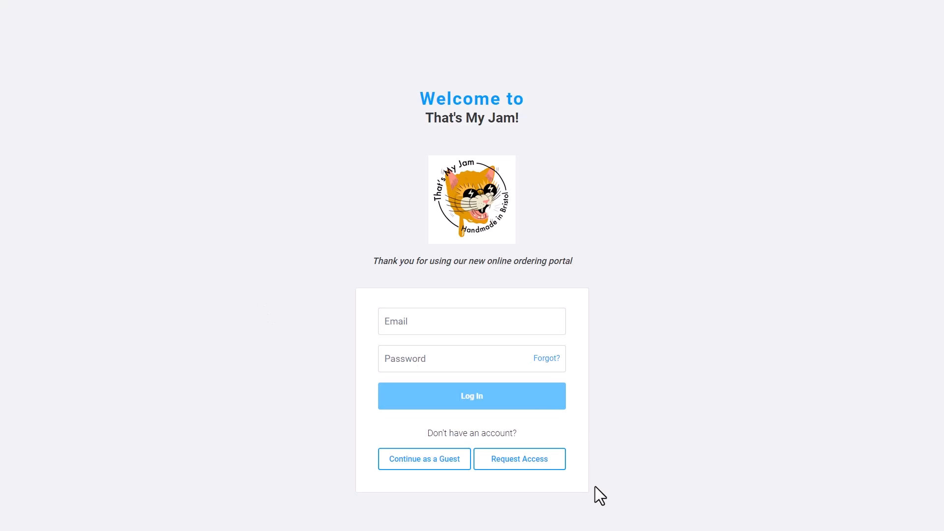
# Step: On the Request Access form, enter the contact's e-mail, company name, and first and last names
pyautogui.click(540, 472)
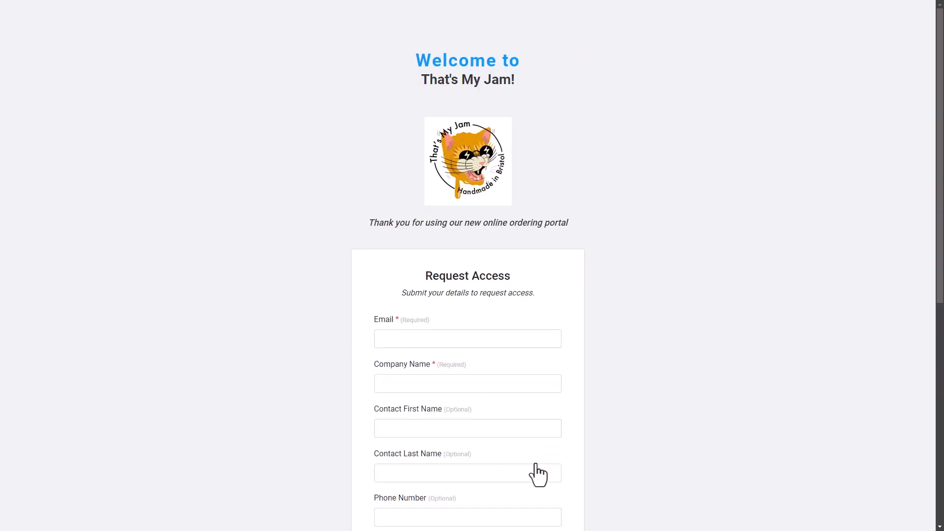
pyautogui.click(396, 335)
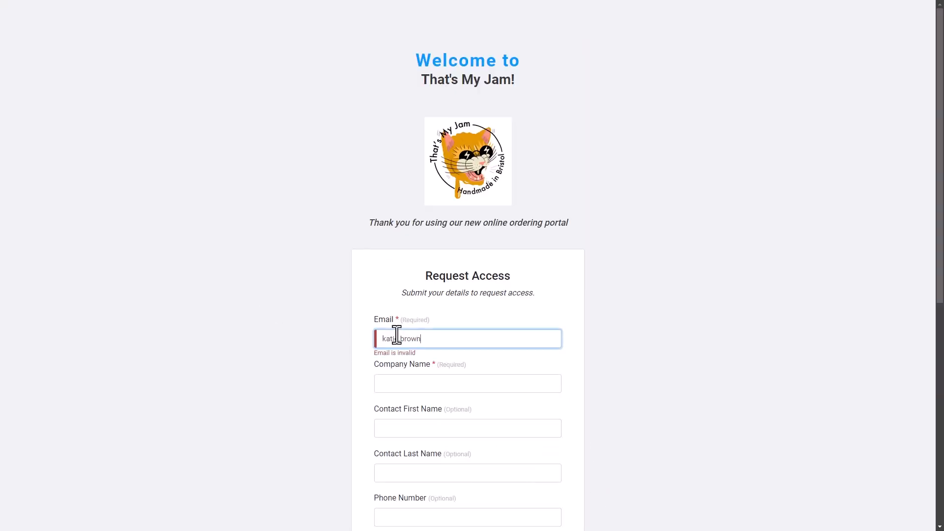
pyautogui.press('Tab')
pyautogui.press('Tab')
# Step: Fill in the street address, state and country, add a short message, and submit the request
pyautogui.press('Tab')
pyautogui.scroll(-5, 580, 426)
pyautogui.click(474, 320)
pyautogui.press('Tab')
pyautogui.write('Auckland')
pyautogui.press('Tab')
pyautogui.write('New Zealand')
pyautogui.scroll(-3, 472, 318)
pyautogui.click(466, 415)
pyautogui.write('Cheers Danni')
pyautogui.click(481, 476)
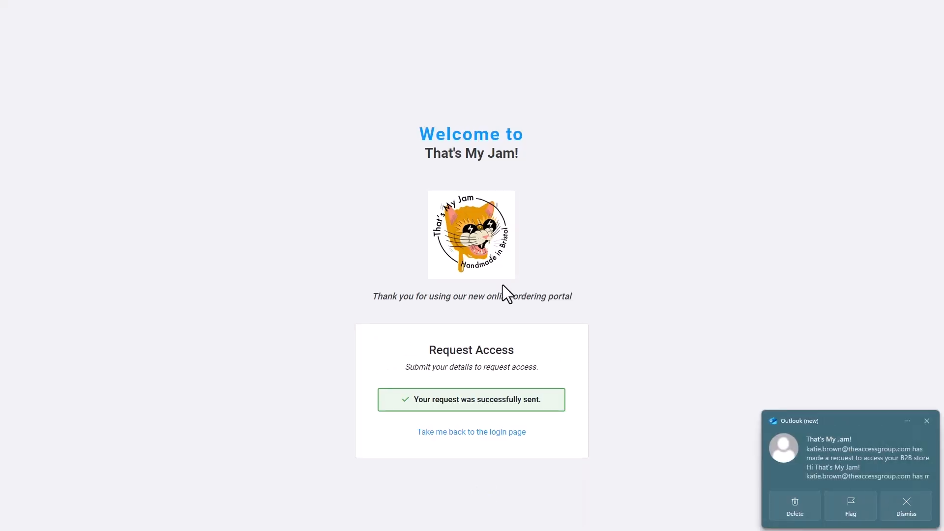
# Step: Open the access-request notification email in Outlook and create the customer from it
pyautogui.click(827, 427)
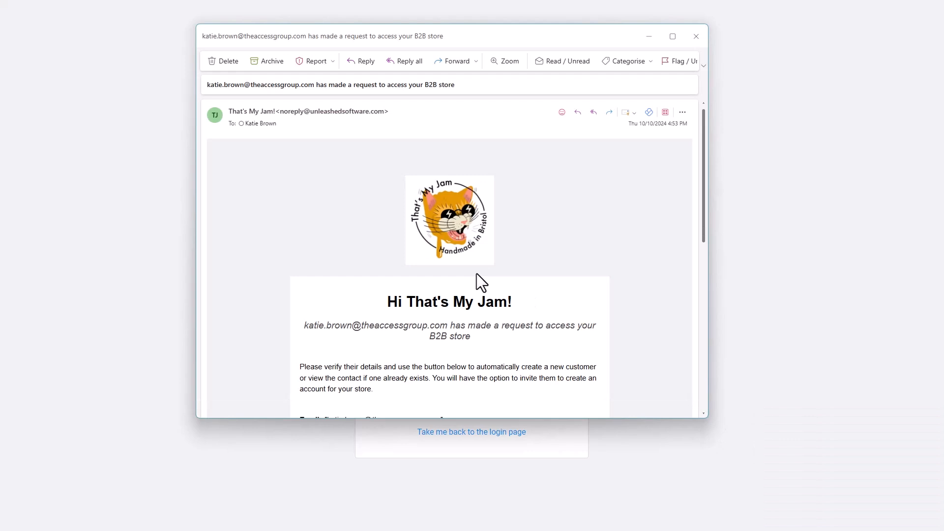
pyautogui.scroll(-3, 477, 273)
pyautogui.scroll(-1, 477, 273)
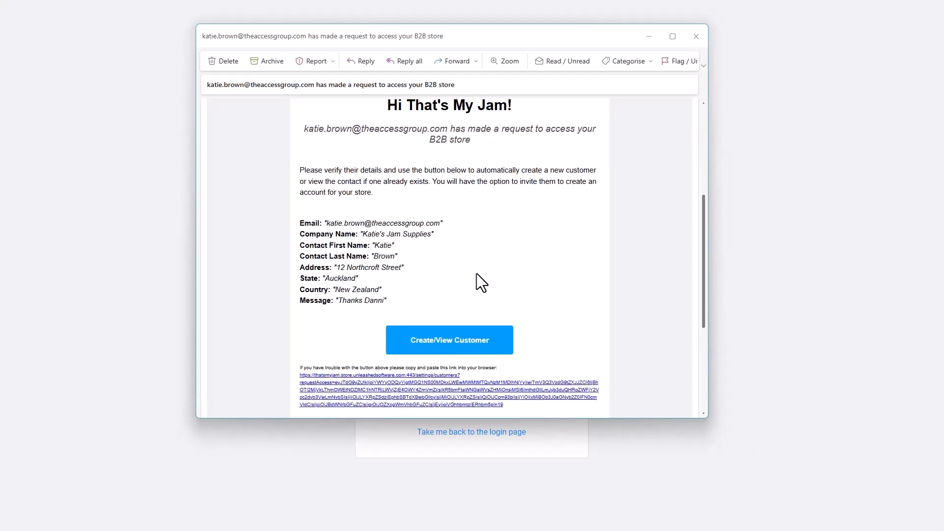
pyautogui.click(459, 347)
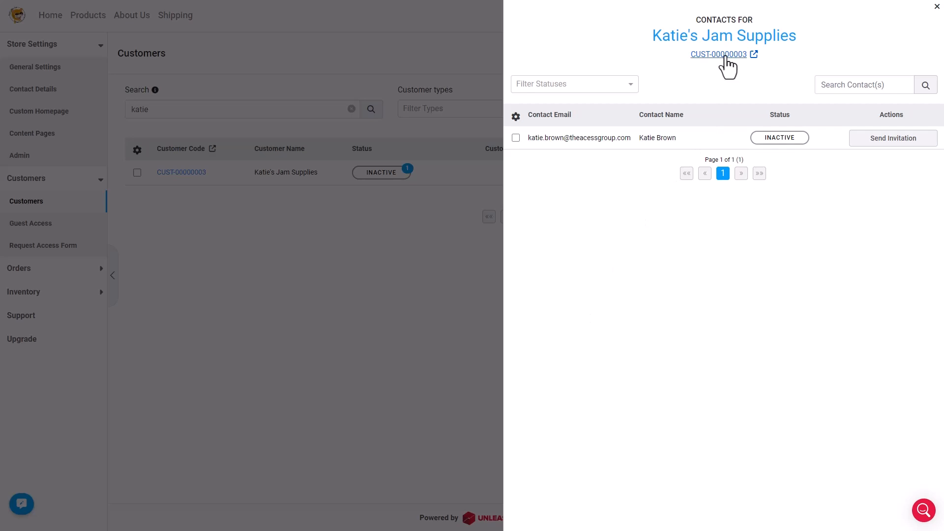
# Step: Review the new customer's Address, Contacts and Delivery tabs, then send the contact an invitation
pyautogui.click(720, 55)
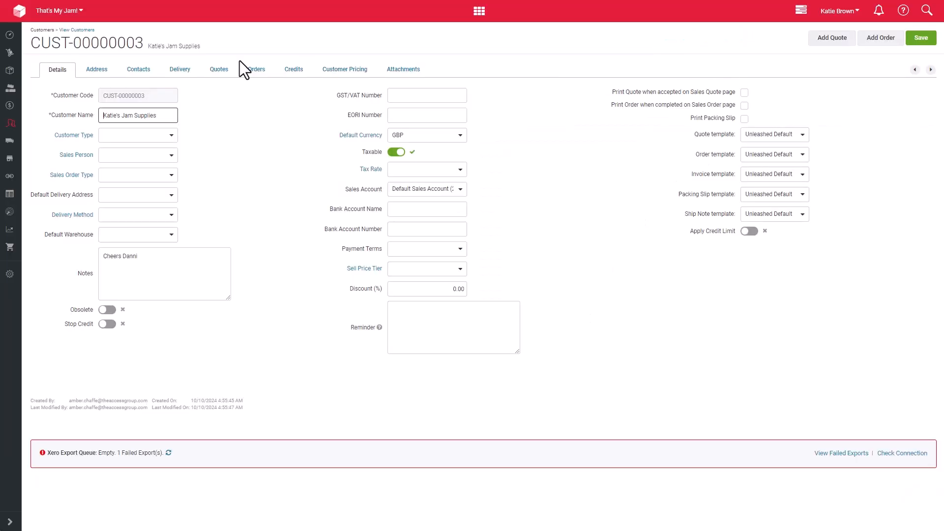
pyautogui.click(96, 72)
pyautogui.click(125, 74)
pyautogui.click(173, 73)
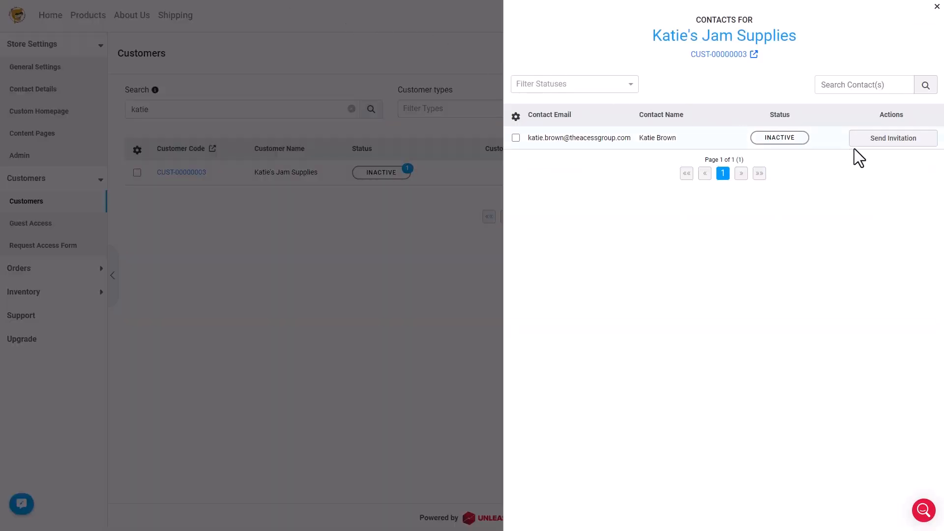
pyautogui.click(878, 146)
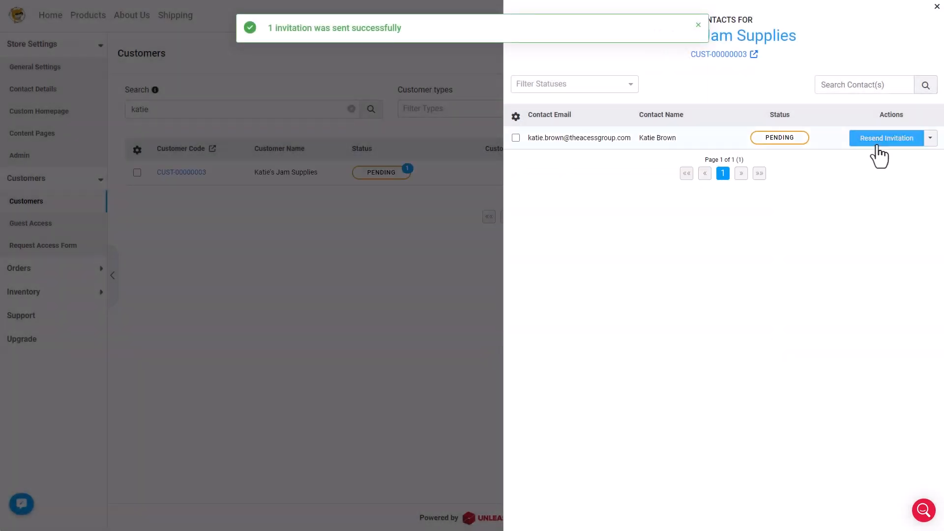